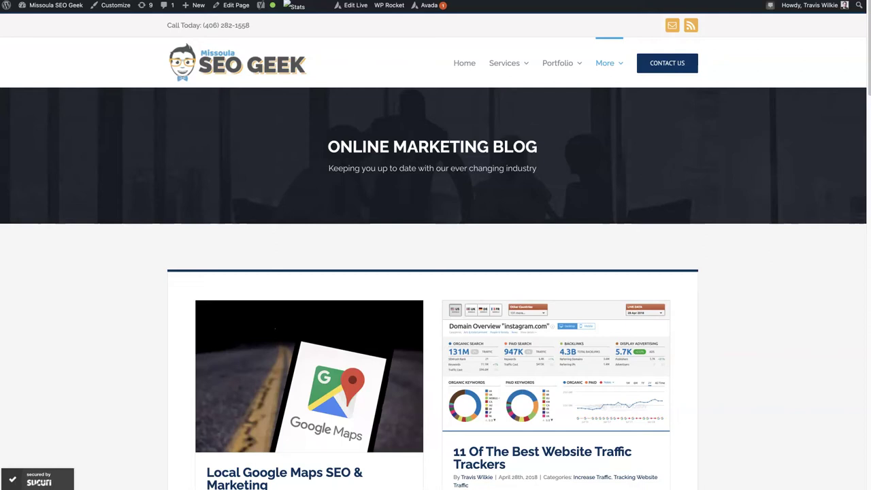
Step: Scroll through the current two-column blog grid on the site front end
scroll(742, 349, "down", 5)
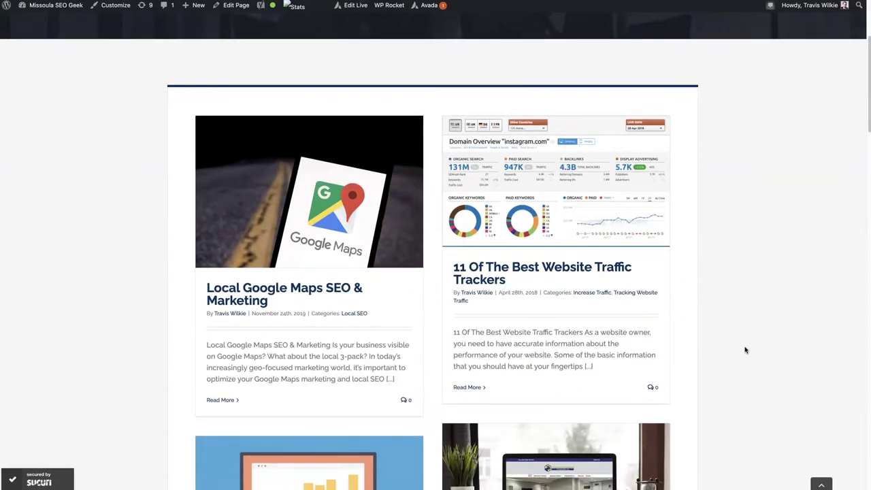
scroll(745, 350, "up", 5)
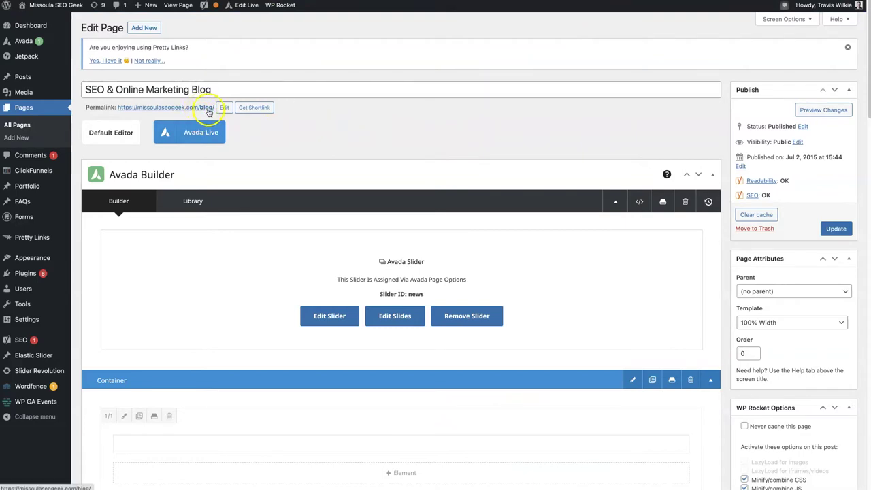
scroll(400, 134, "down", 3)
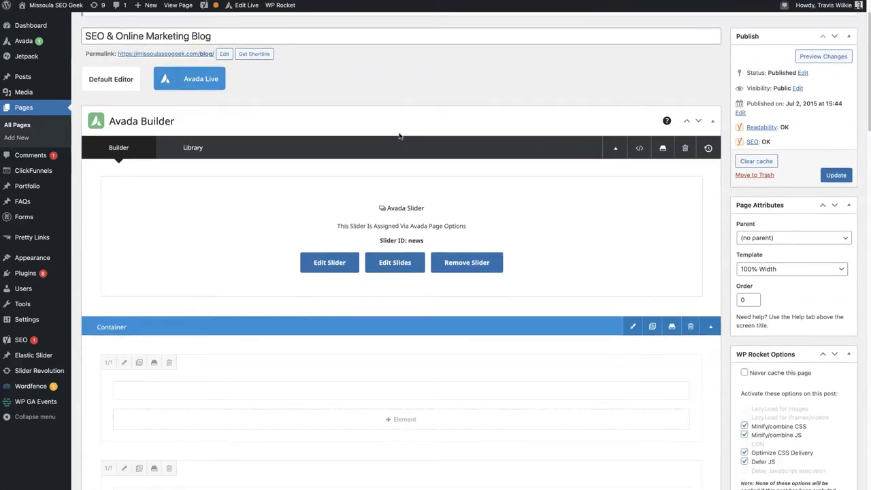
scroll(506, 184, "up", 1)
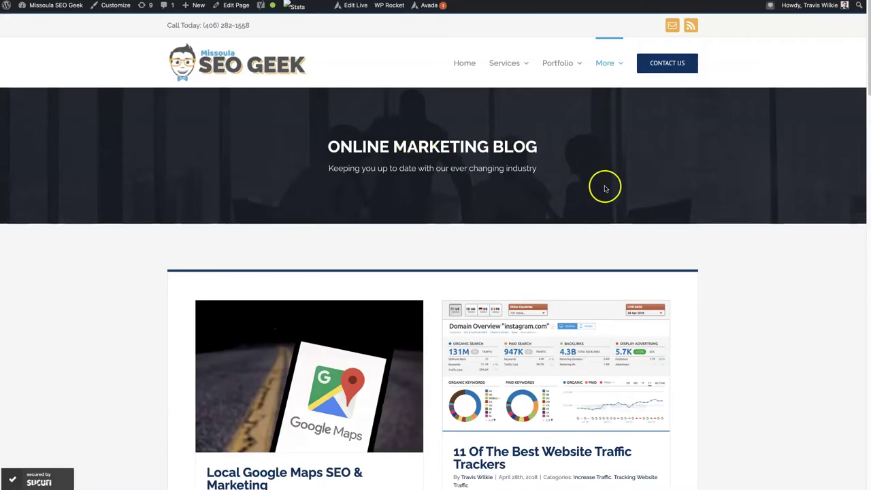
scroll(605, 187, "down", 3)
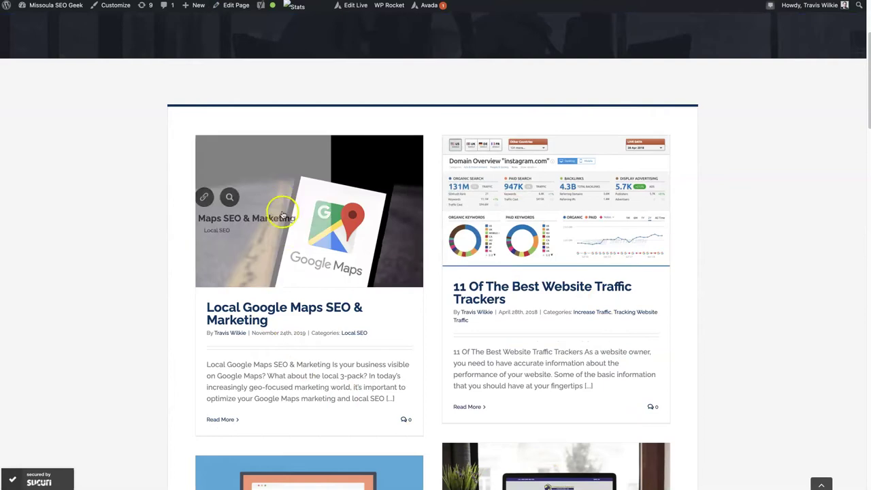
mouse_move(555, 192)
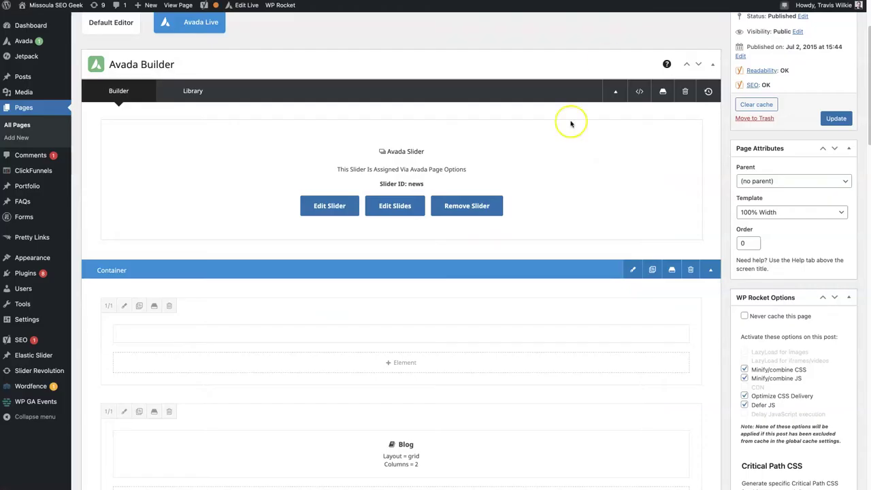
scroll(524, 273, "down", 3)
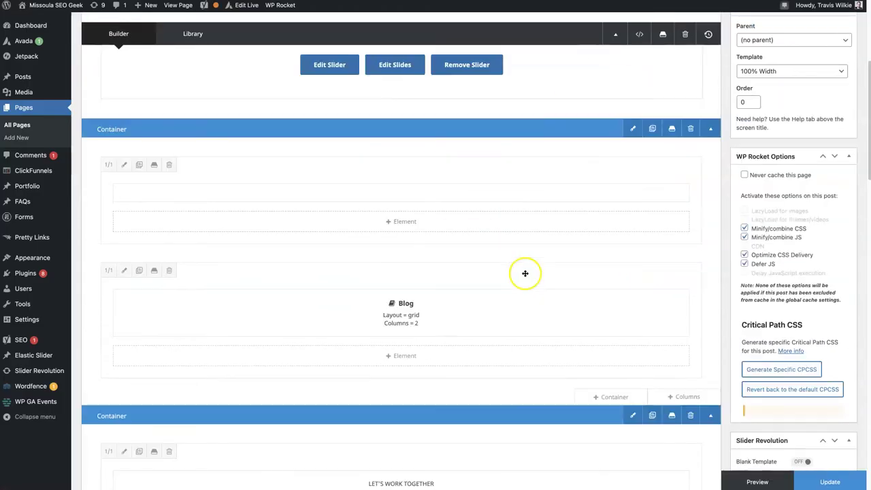
mouse_move(404, 298)
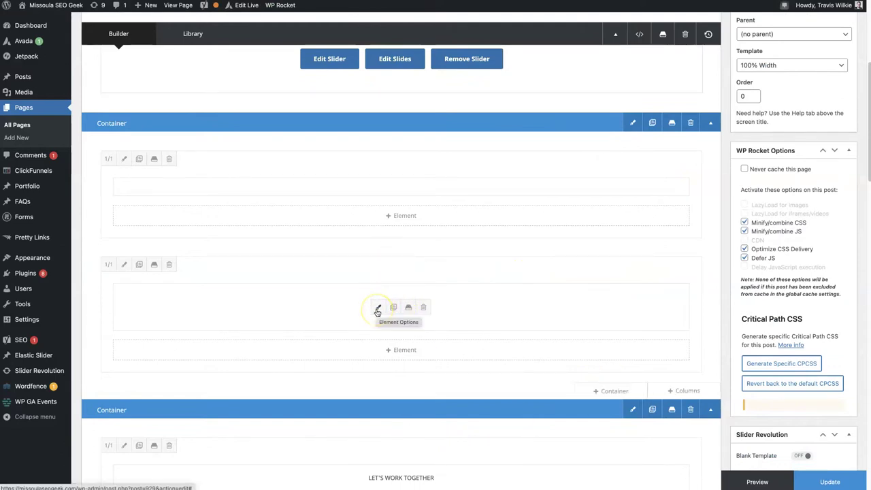
Step: Add a new Blog element to the column and keep it
left_click(406, 351)
left_click(360, 136)
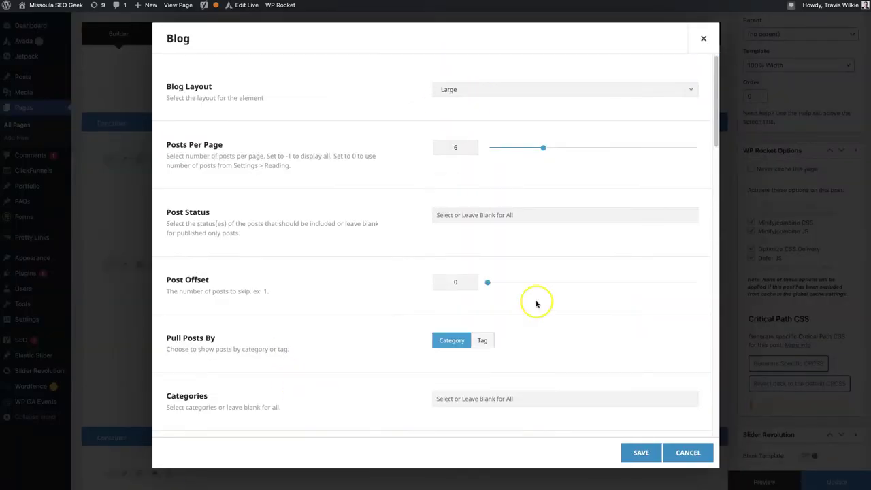
left_click(640, 454)
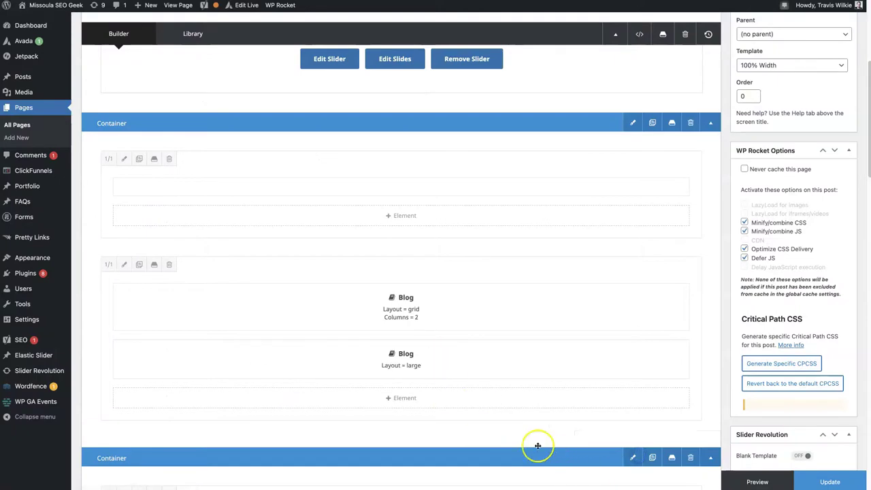
Step: Change the existing Blog element's layout to Timeline and save its settings
mouse_move(350, 293)
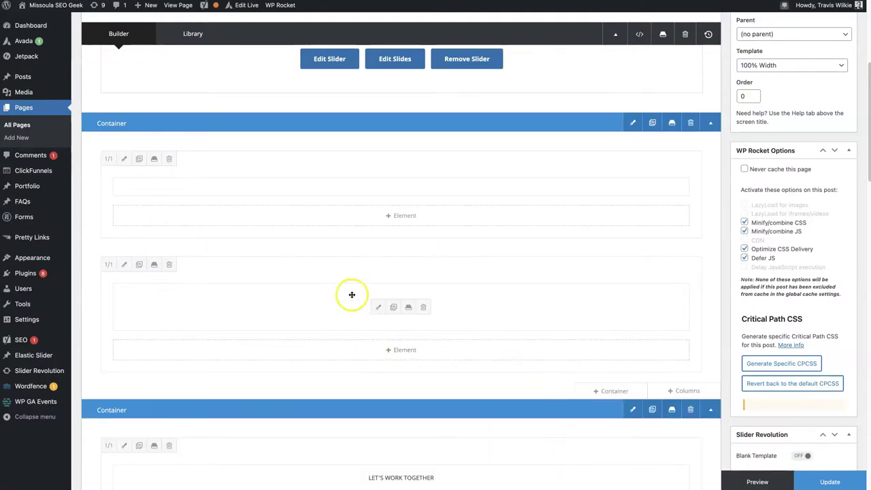
left_click(376, 309)
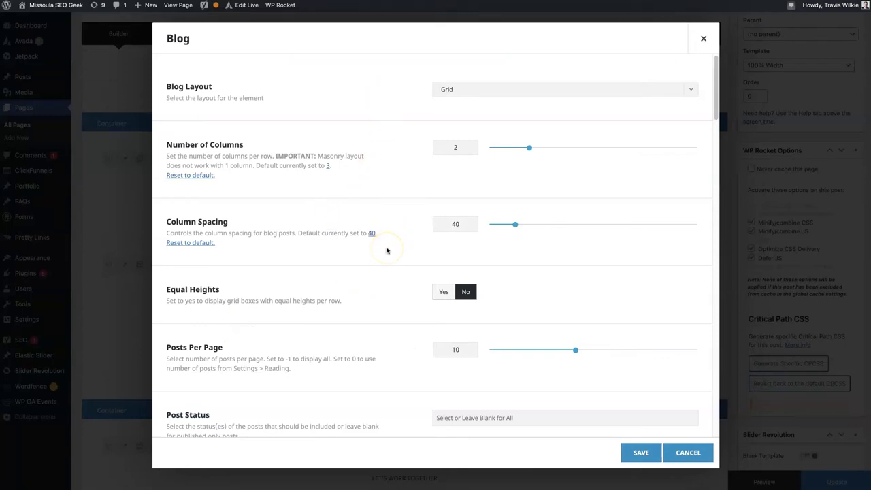
scroll(387, 250, "down", 20)
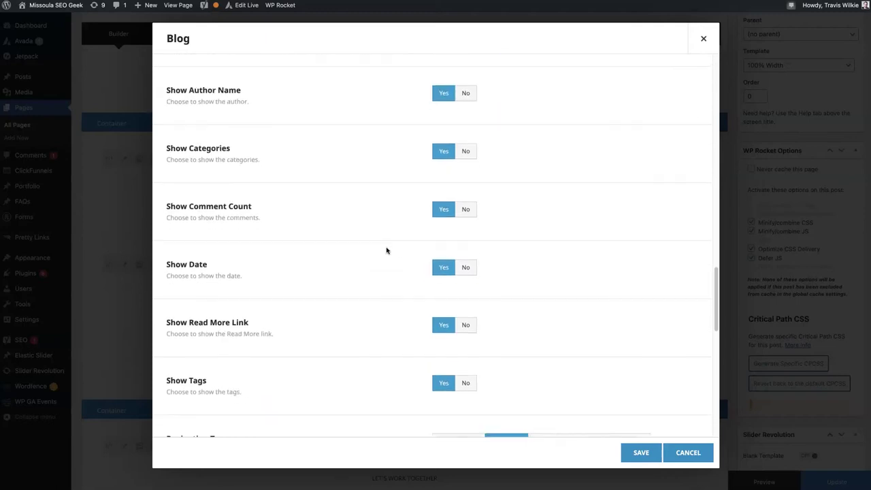
scroll(387, 250, "down", 8)
scroll(386, 251, "up", 20)
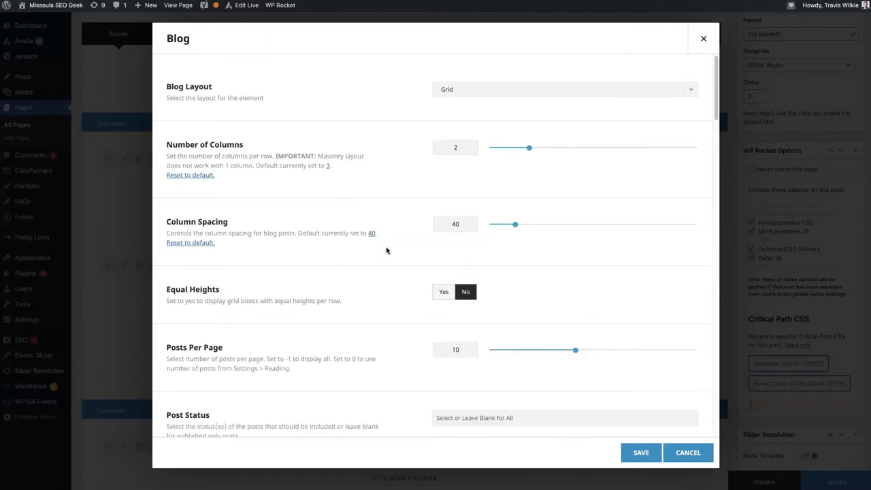
triple_click(365, 93)
left_click(545, 90)
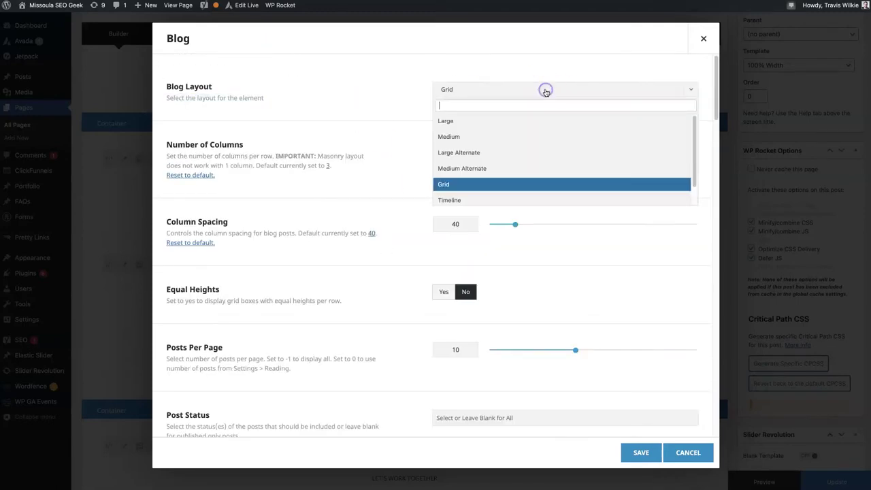
left_click(488, 199)
left_click(639, 452)
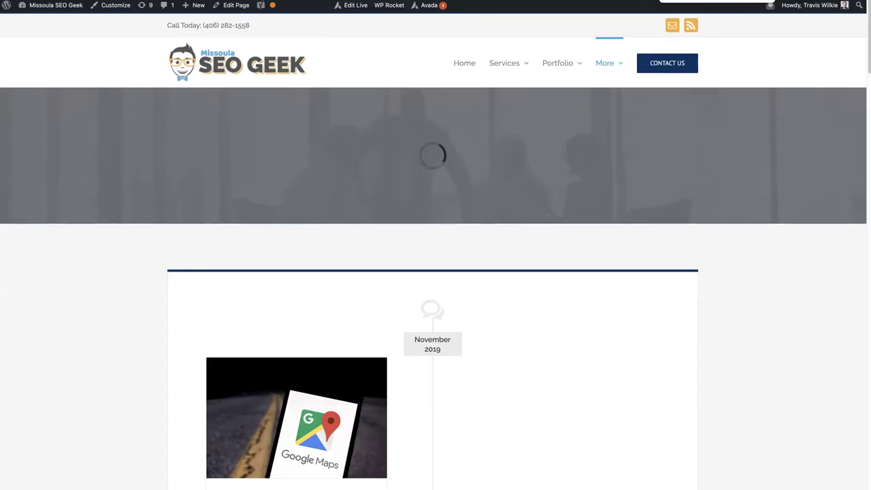
Step: Scroll through the month-by-month timeline posts, then jump back to the top with Home
scroll(709, 171, "down", 15)
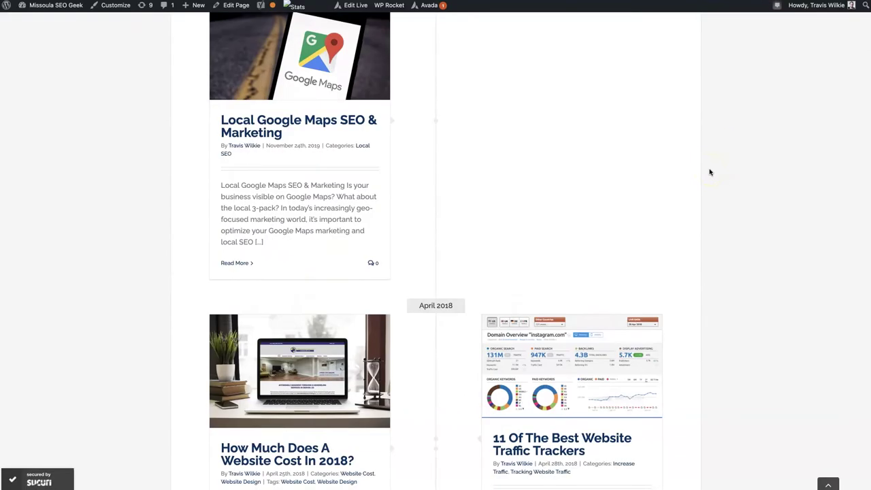
scroll(709, 171, "down", 5)
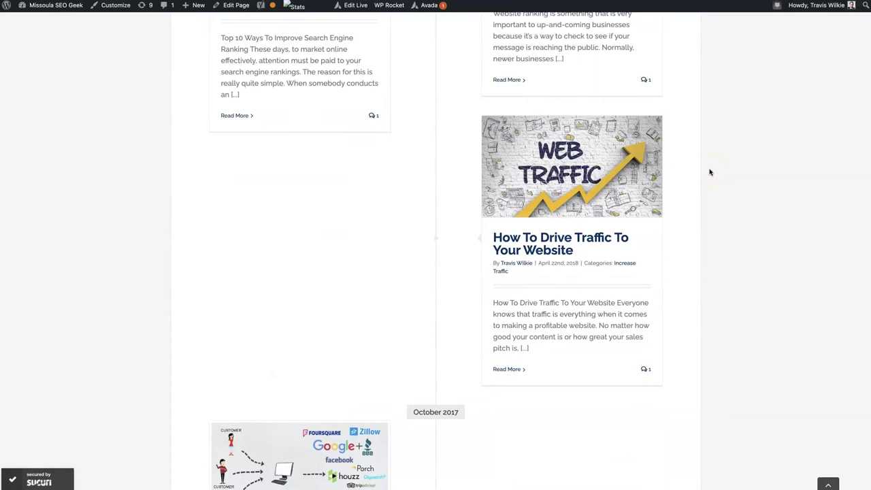
key("Home")
scroll(709, 172, "down", 3)
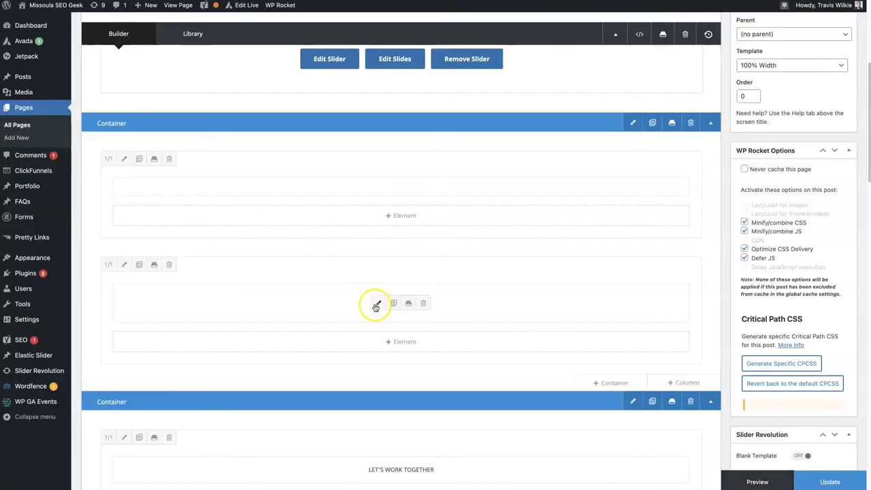
Step: Try the Large blog layout, then settle on Grid with 2 columns
left_click(375, 305)
left_click(454, 91)
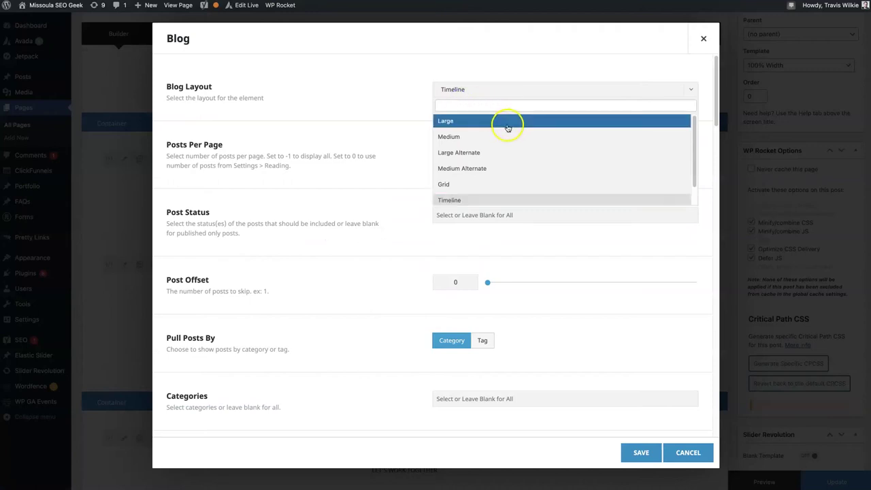
left_click(504, 122)
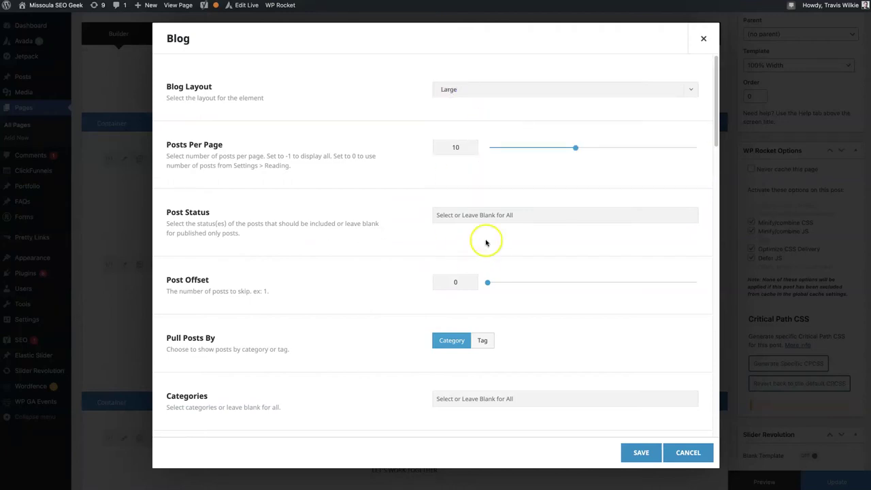
left_click(453, 91)
left_click(463, 190)
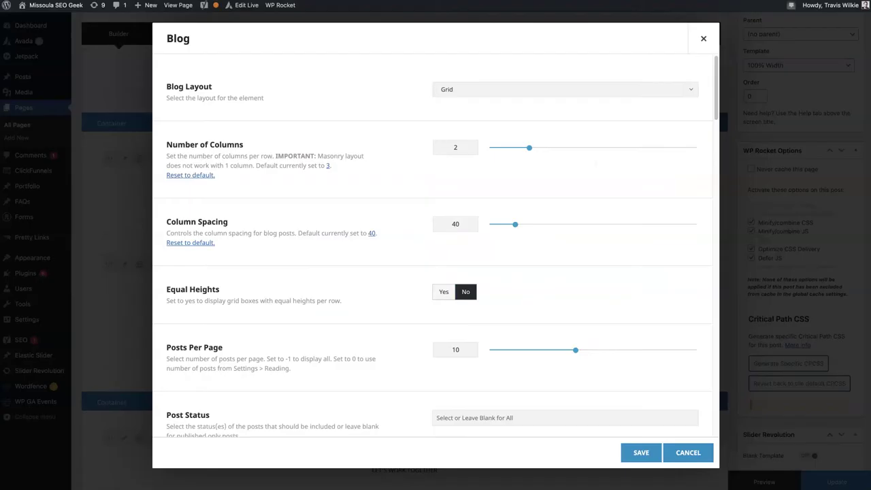
scroll(352, 245, "down", 3)
scroll(352, 303, "down", 1)
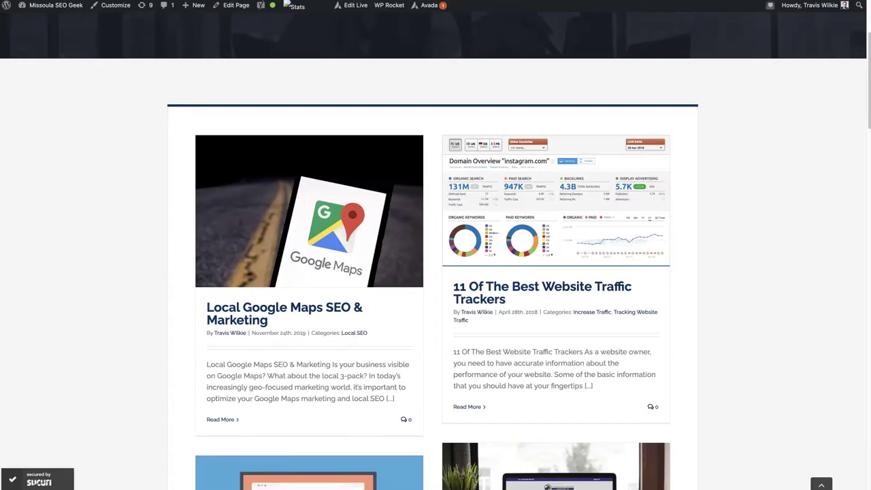
Step: Scroll through the previewed two-column blog grid
scroll(458, 286, "down", 2)
scroll(458, 285, "up", 1)
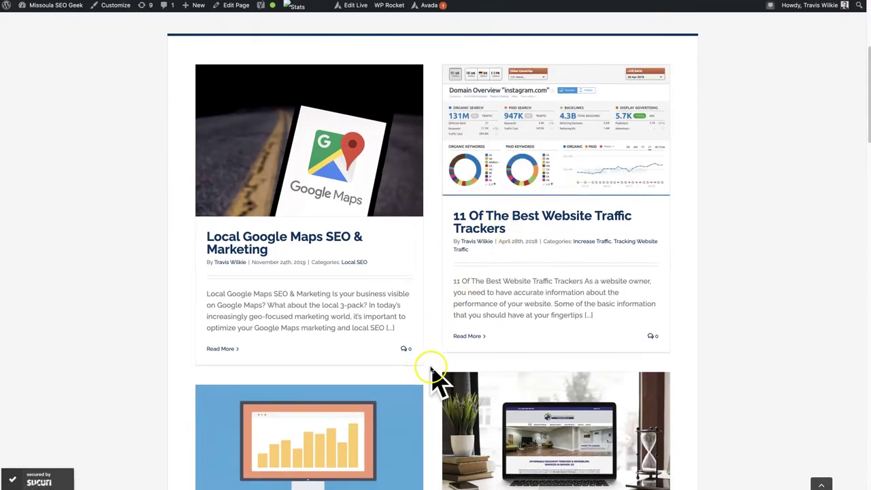
scroll(450, 355, "down", 10)
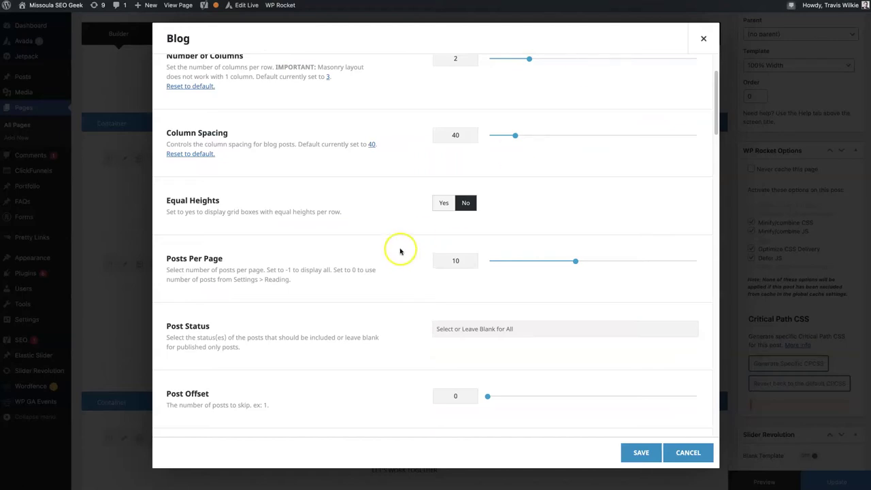
Step: Set Equal Heights to Yes and Posts Per Page to 20
left_click(443, 202)
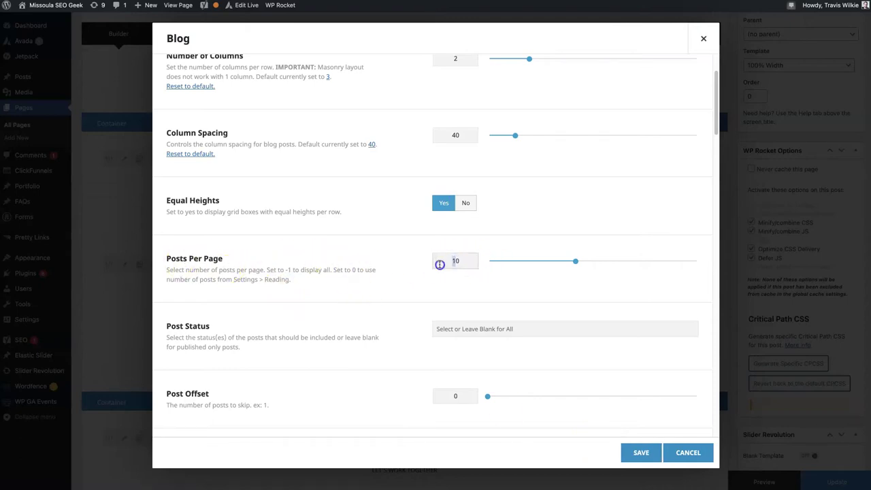
scroll(396, 279, "down", 5)
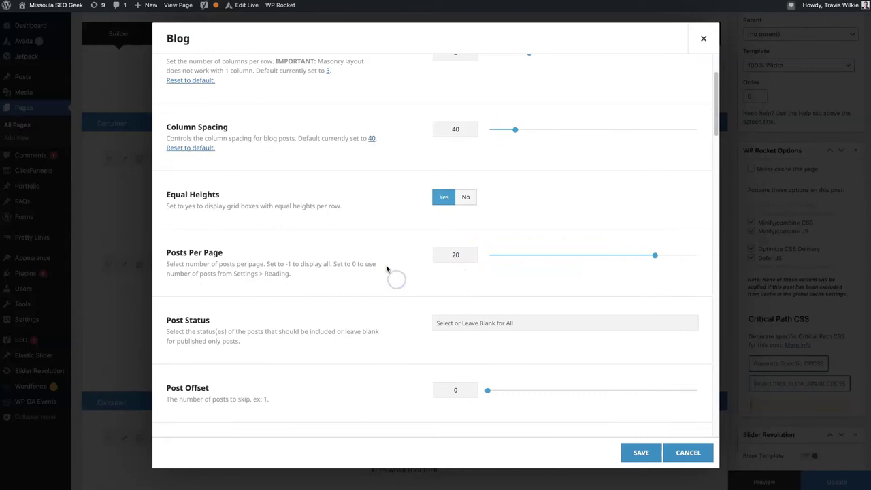
scroll(385, 268, "down", 1)
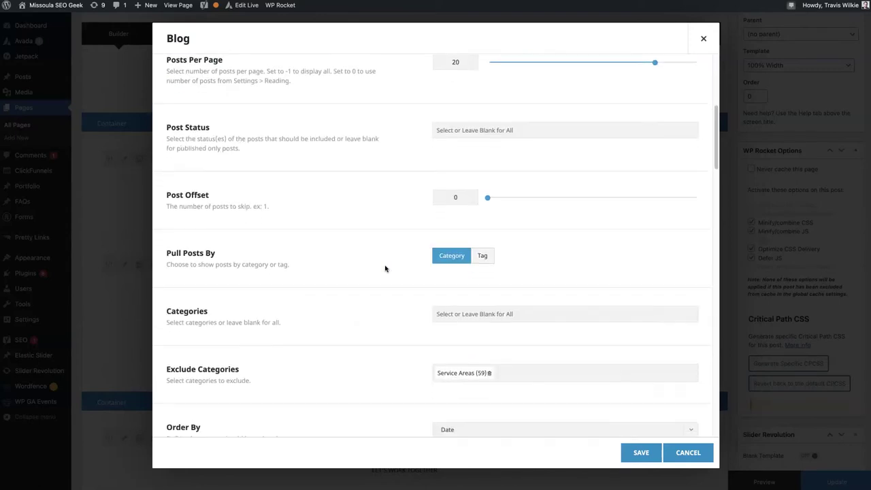
left_click(454, 177)
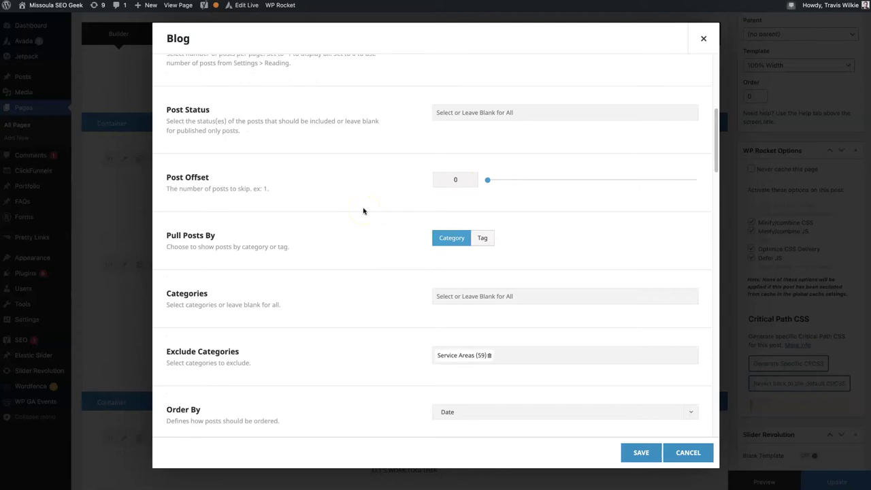
scroll(363, 211, "down", 1)
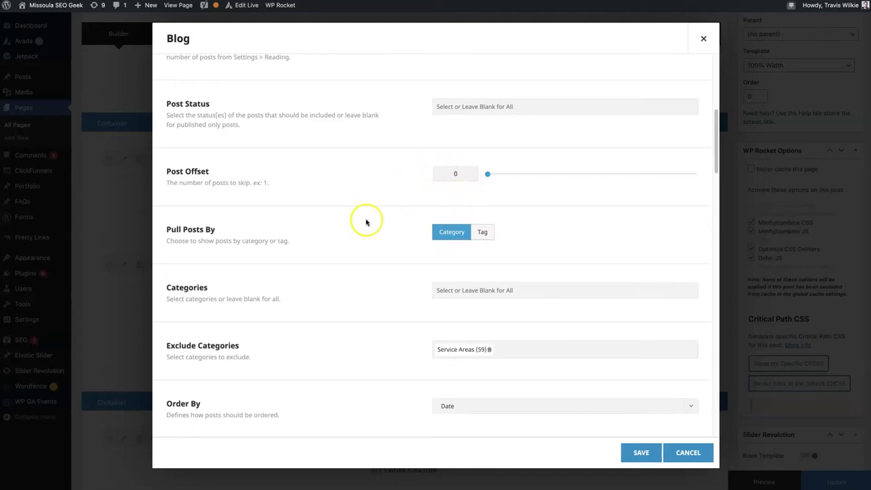
scroll(363, 225, "down", 1)
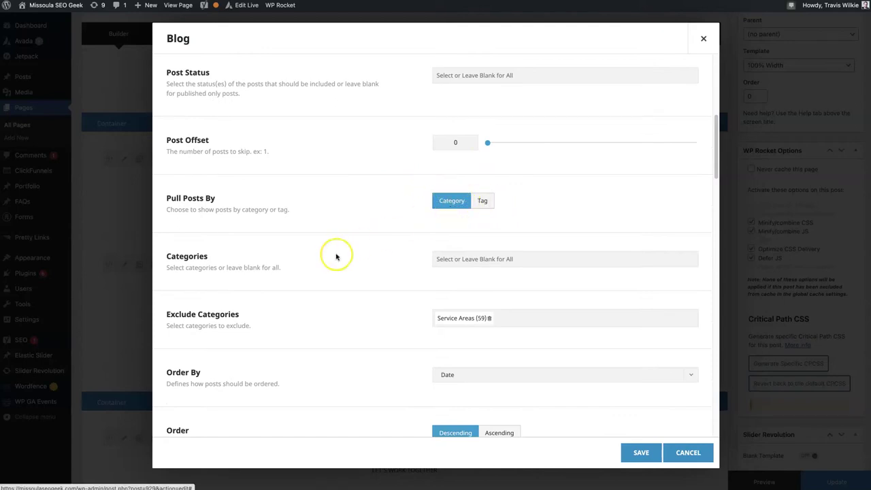
scroll(337, 253, "down", 2)
left_click(443, 147)
scroll(349, 243, "down", 1)
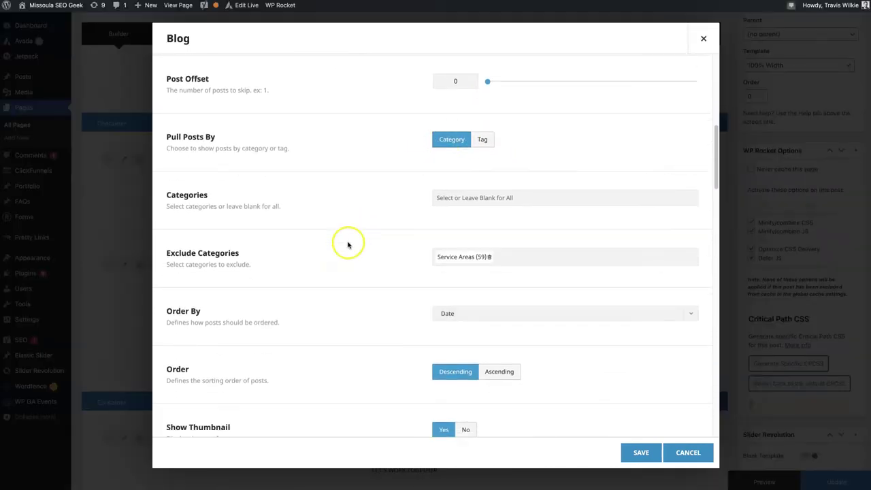
left_click(446, 258)
Step: Review the category list and post ordering options, keeping ordering by Date
left_click(456, 197)
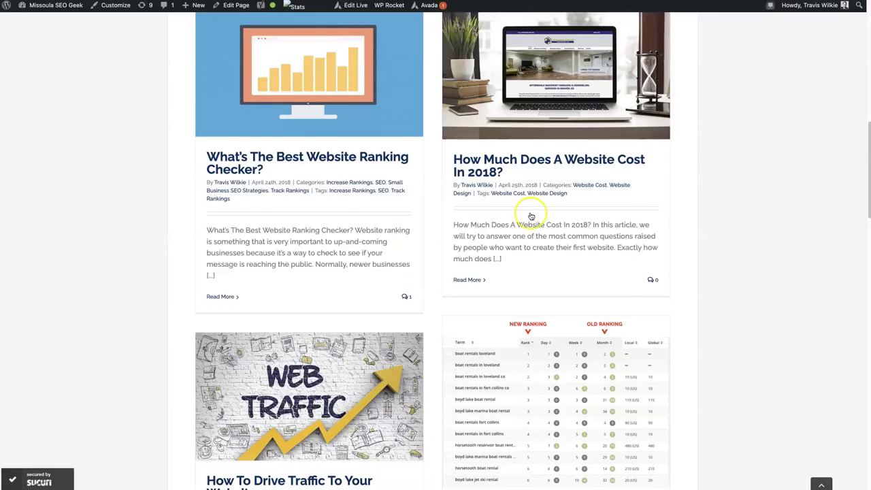
scroll(560, 195, "down", 10)
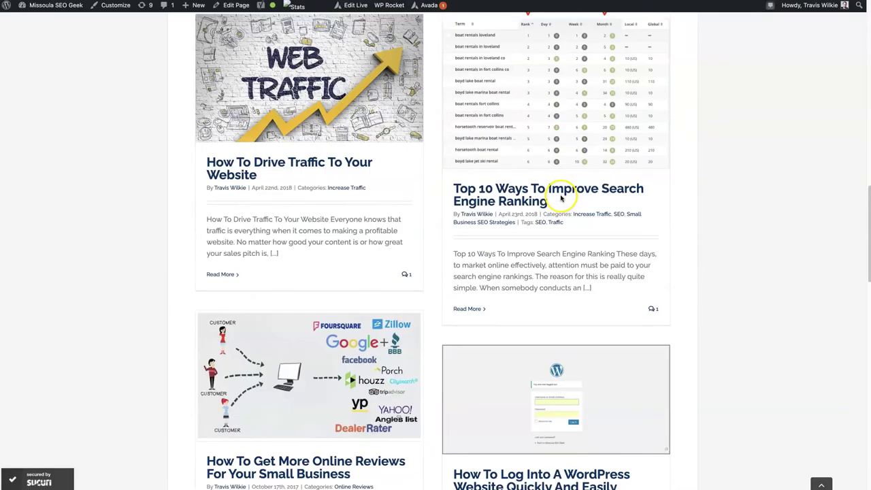
scroll(560, 195, "up", 10)
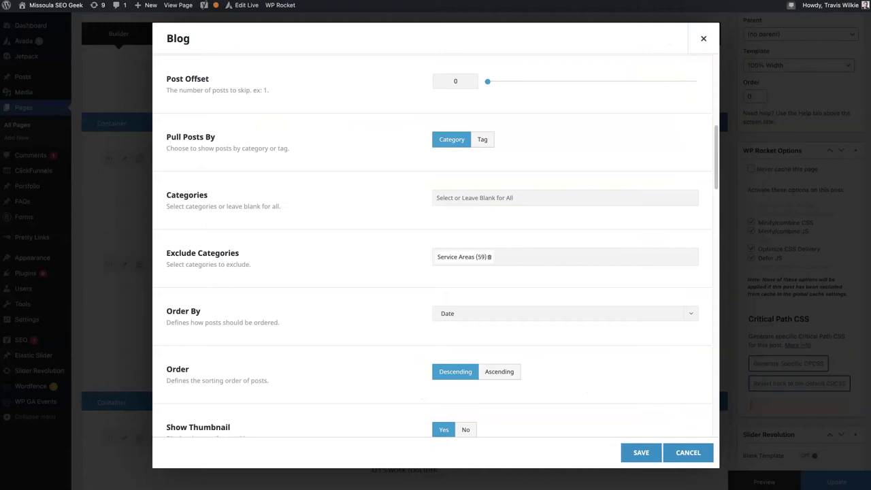
scroll(299, 246, "down", 2)
left_click(462, 198)
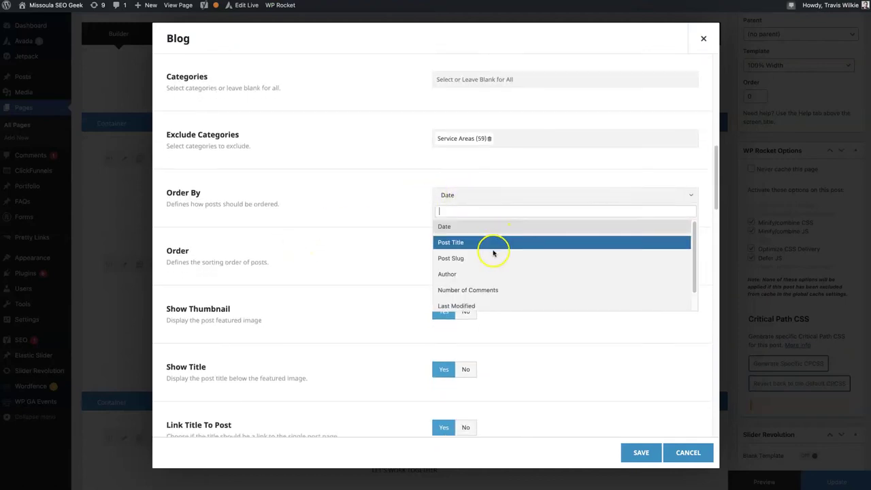
scroll(501, 285, "down", 1)
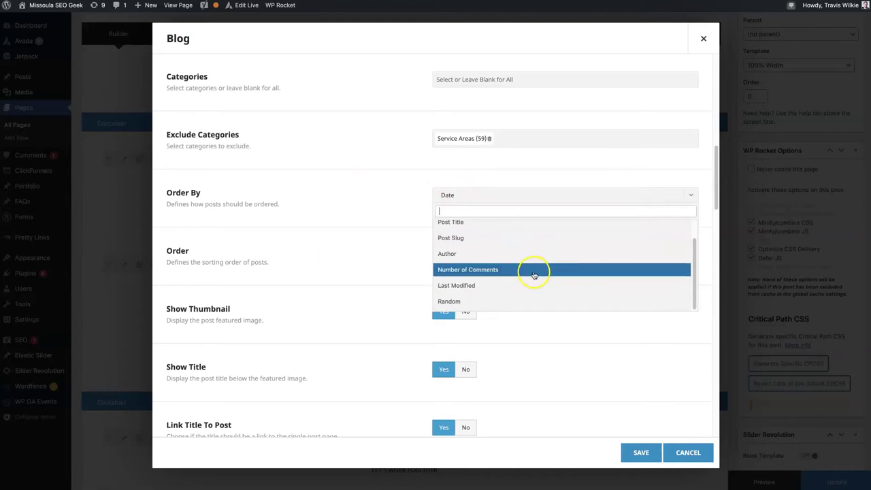
scroll(494, 231, "up", 2)
left_click(396, 181)
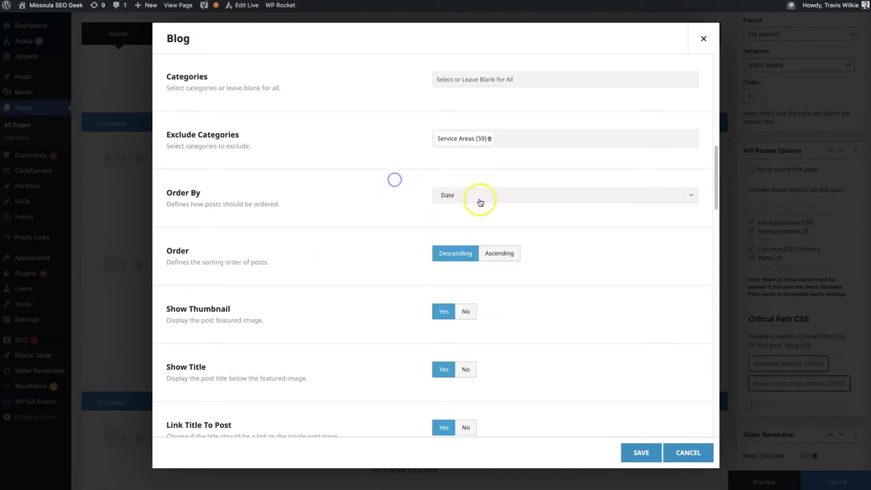
scroll(369, 254, "down", 2)
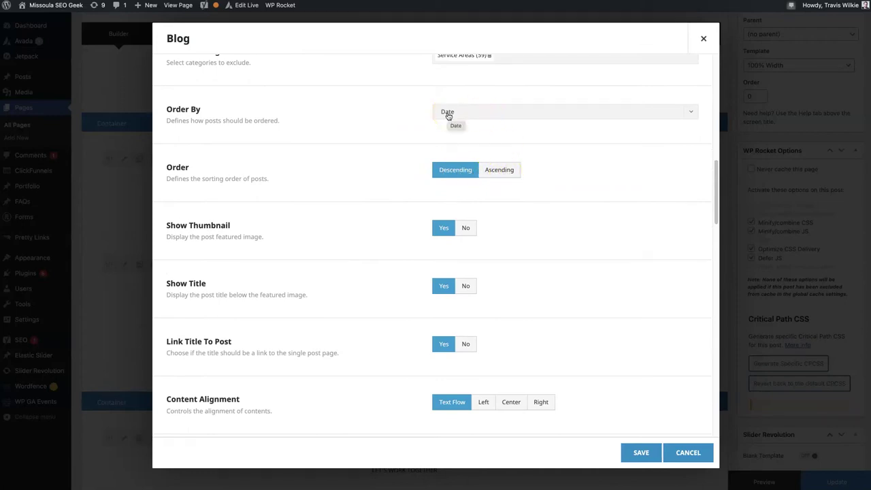
left_click(490, 111)
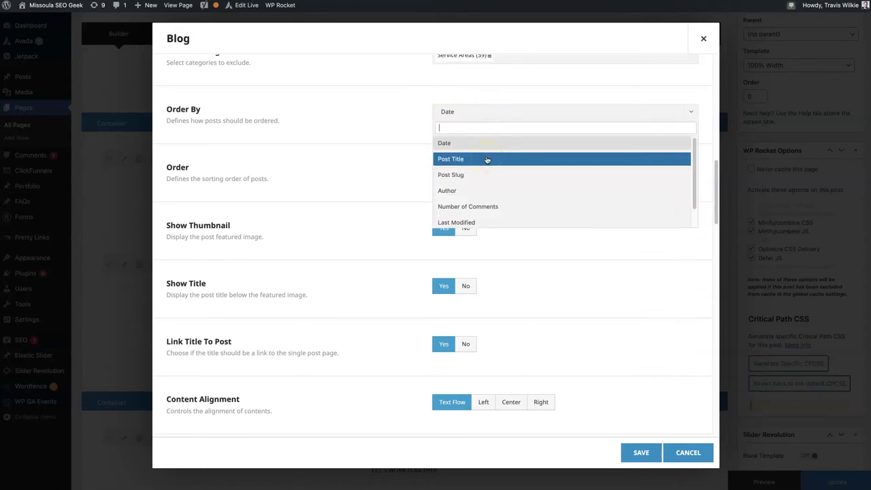
left_click(350, 132)
scroll(379, 205, "down", 5)
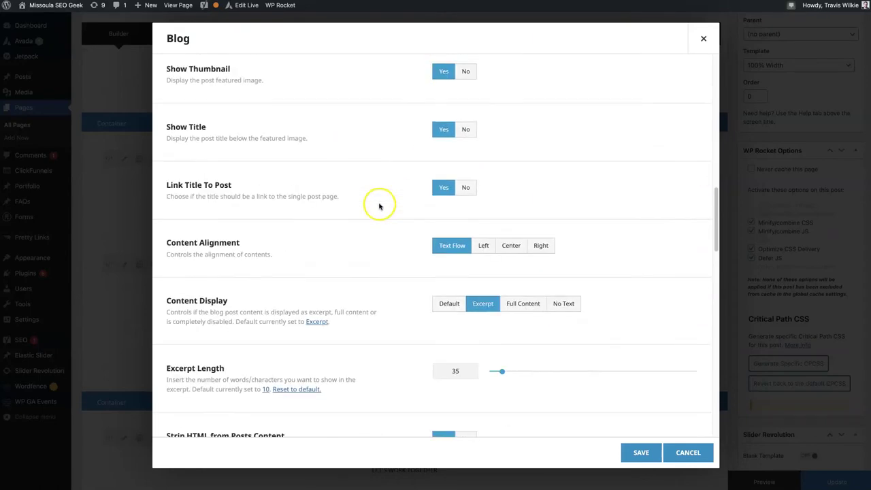
scroll(379, 206, "up", 2)
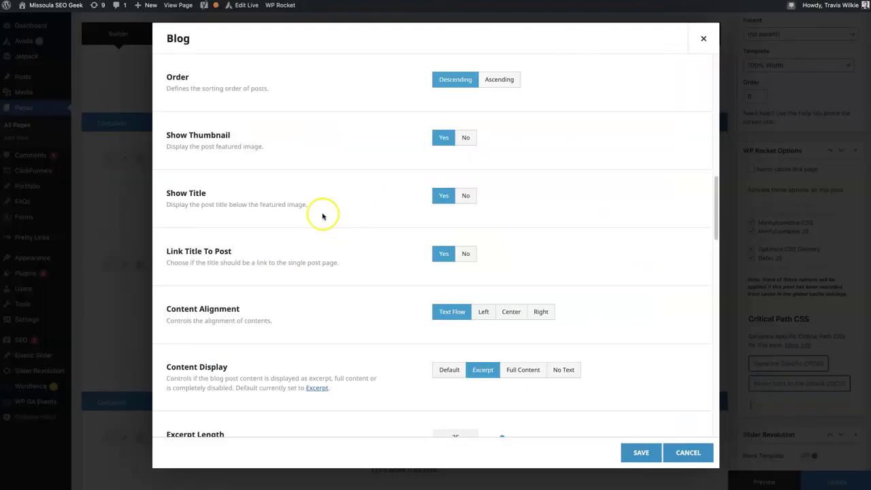
scroll(323, 216, "down", 1)
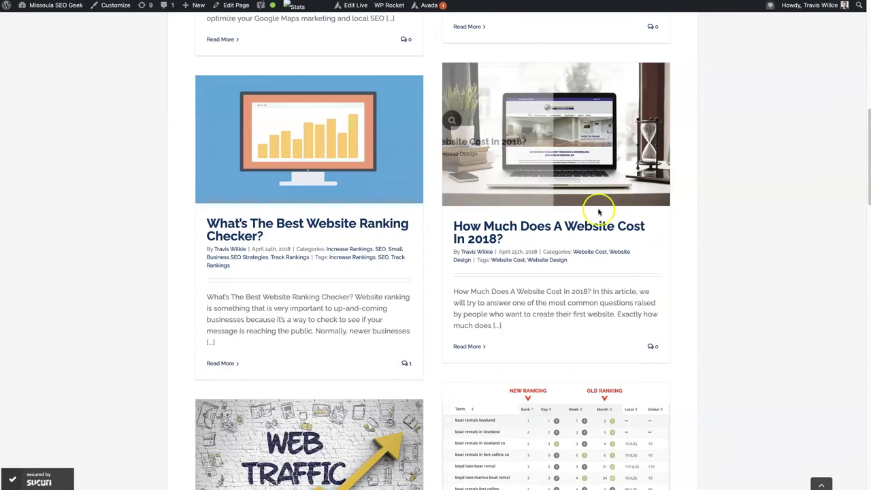
left_click_drag(515, 243, 442, 229)
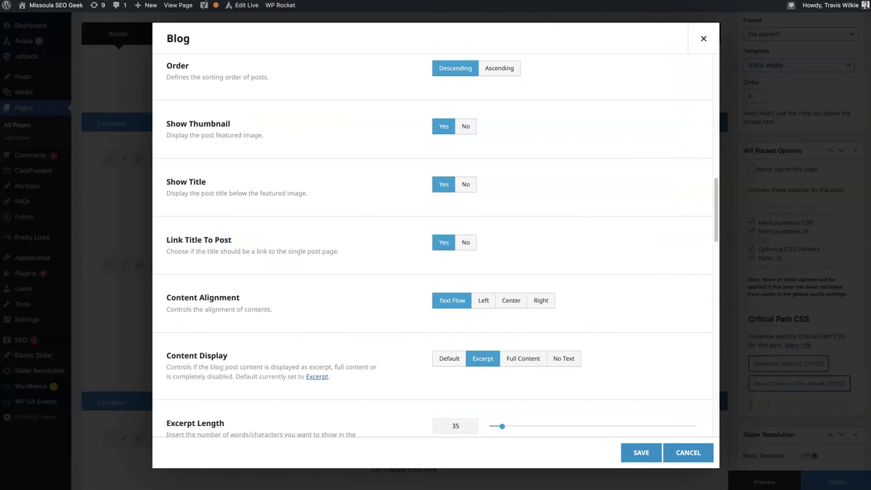
Step: Center the text inside each blog post box
scroll(380, 279, "down", 3)
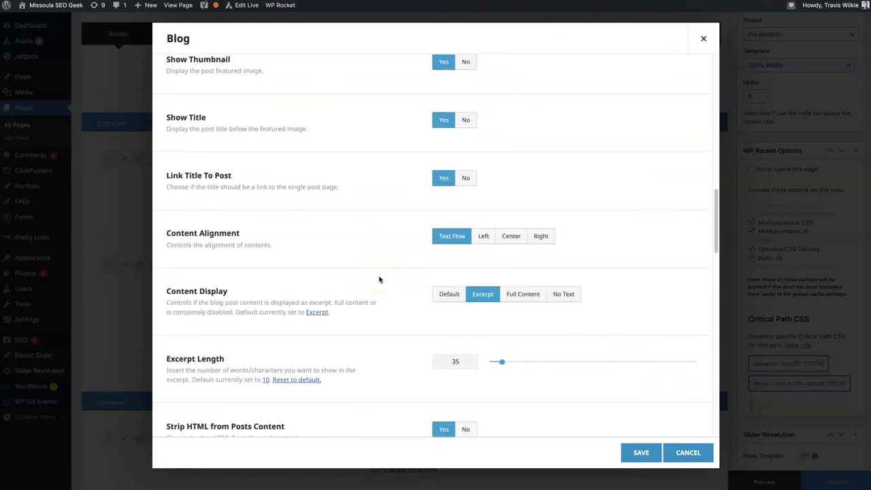
left_click(509, 224)
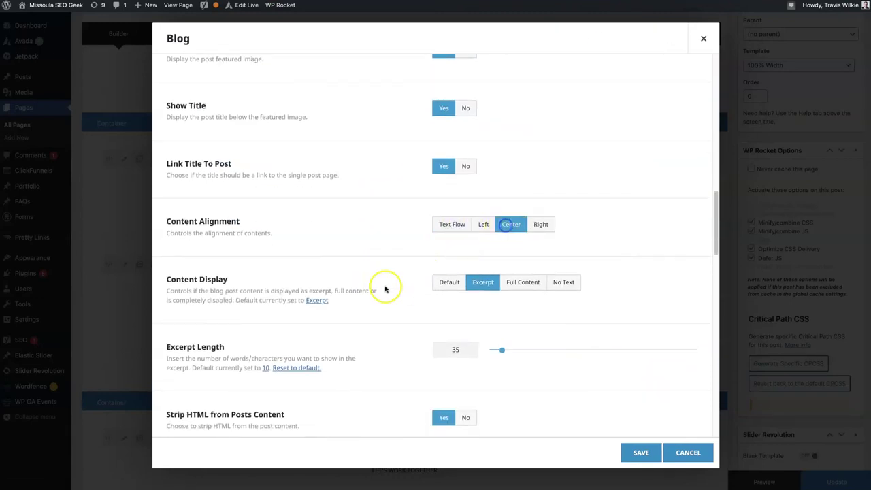
scroll(383, 233, "down", 2)
scroll(384, 289, "down", 3)
scroll(385, 233, "up", 1)
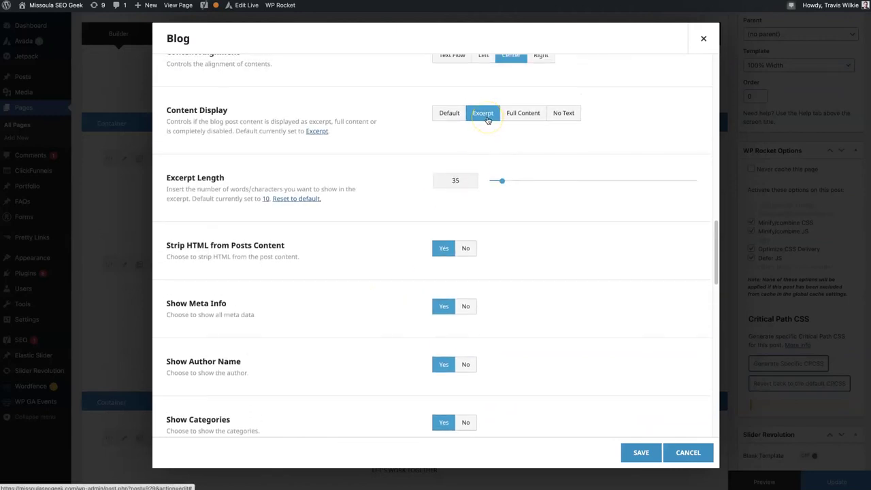
Step: Set the blog excerpt length to 70
left_click(470, 181)
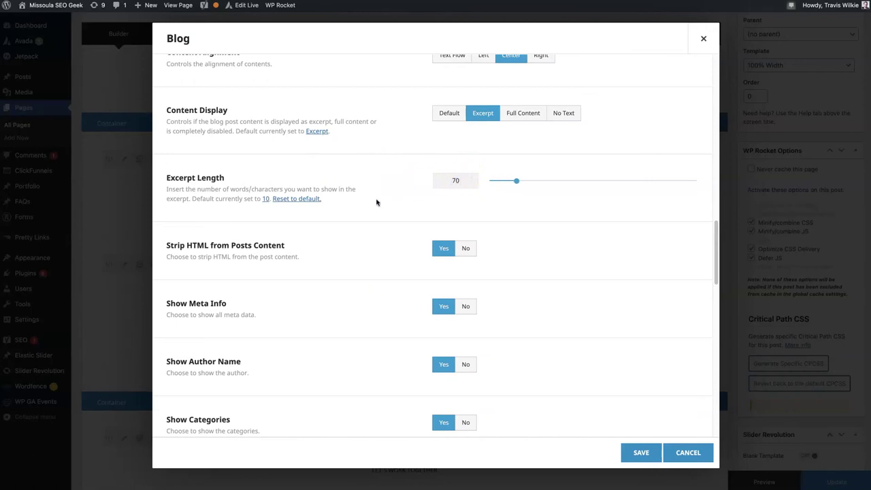
scroll(377, 202, "down", 3)
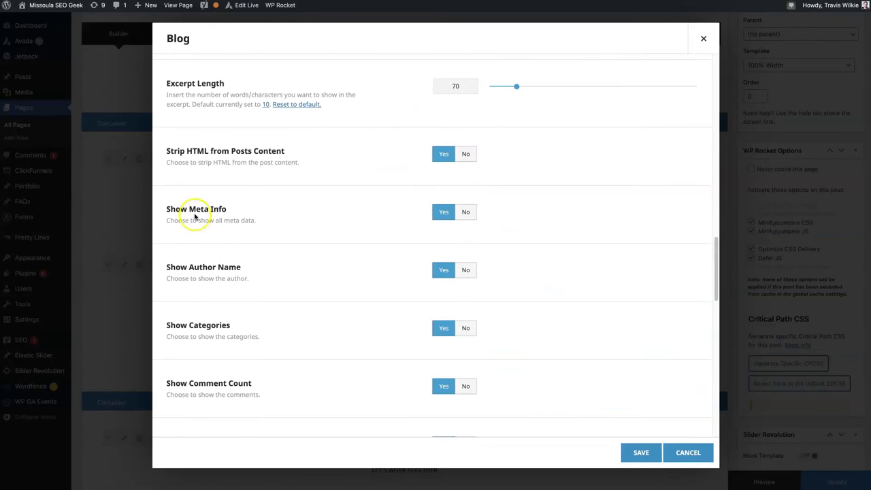
scroll(211, 252, "down", 3)
scroll(224, 245, "up", 2)
scroll(229, 304, "down", 1)
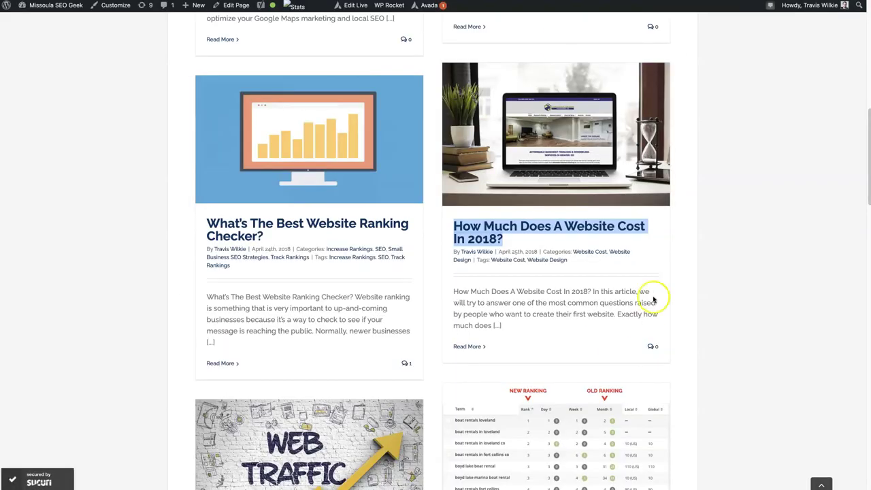
Step: Inspect the post byline showing the date and tags on the front end
left_click(762, 288)
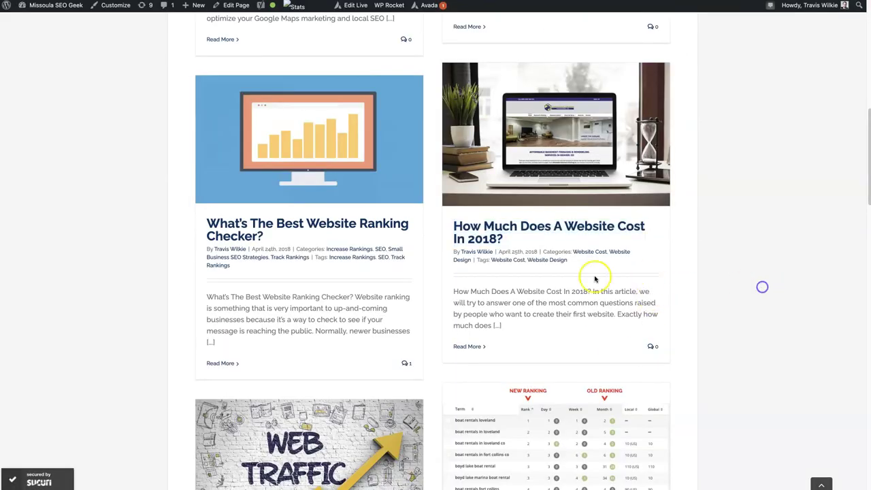
left_click_drag(458, 250, 539, 275)
left_click(581, 262)
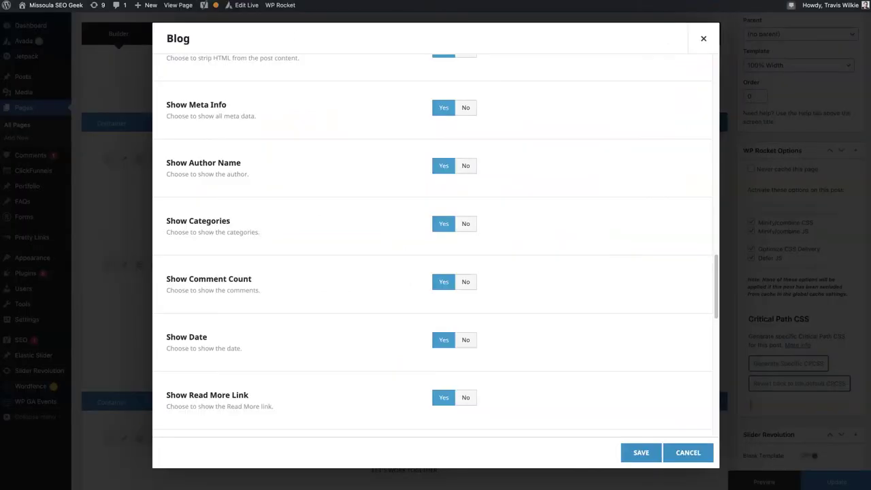
scroll(337, 242, "down", 3)
Step: Set Show Date and Show Tags to No for the grid posts
left_click(462, 242)
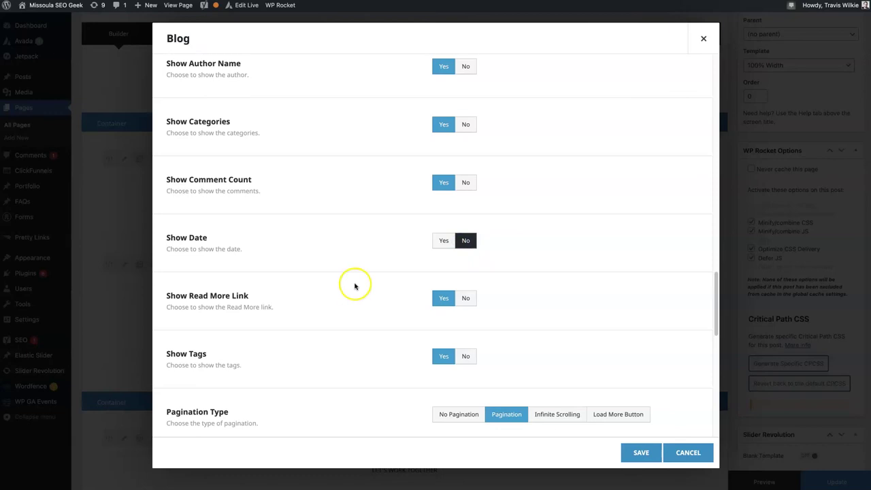
scroll(368, 238, "down", 1)
left_click(465, 339)
scroll(321, 226, "down", 4)
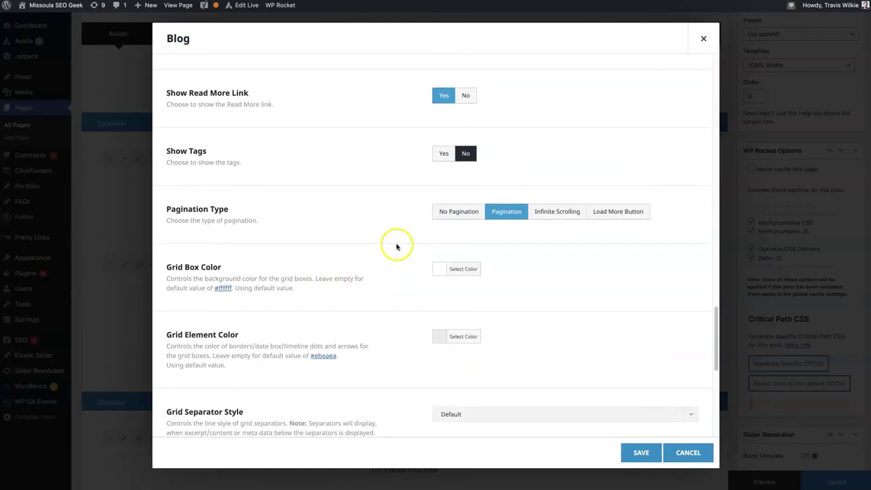
scroll(389, 262, "down", 1)
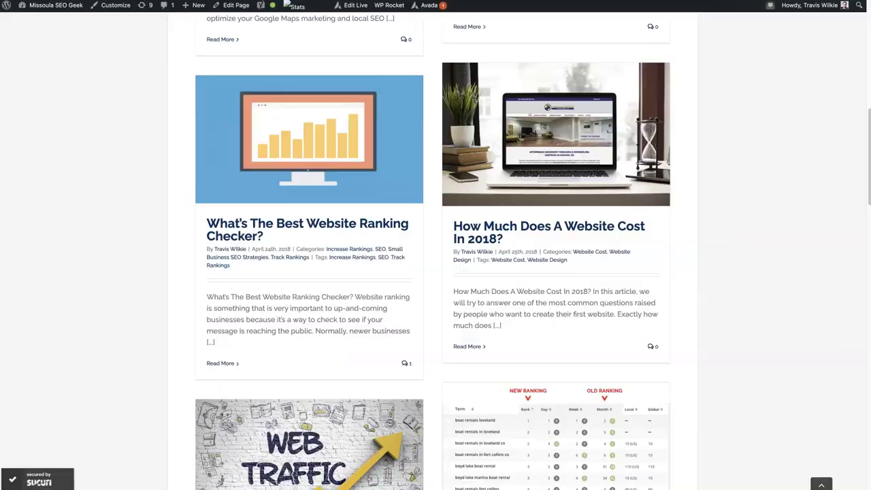
scroll(638, 312, "down", 5)
scroll(637, 312, "down", 15)
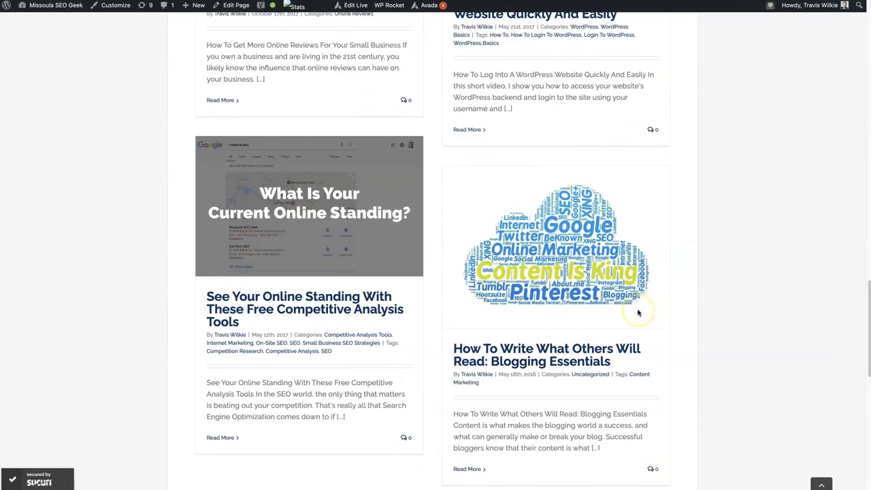
scroll(636, 311, "up", 4)
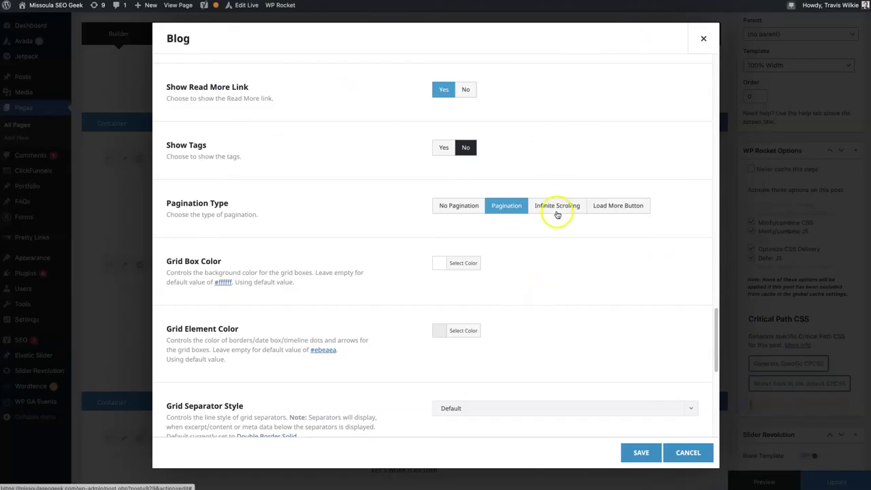
Step: Set Pagination Type to Load More Button and review the remaining options
left_click(626, 206)
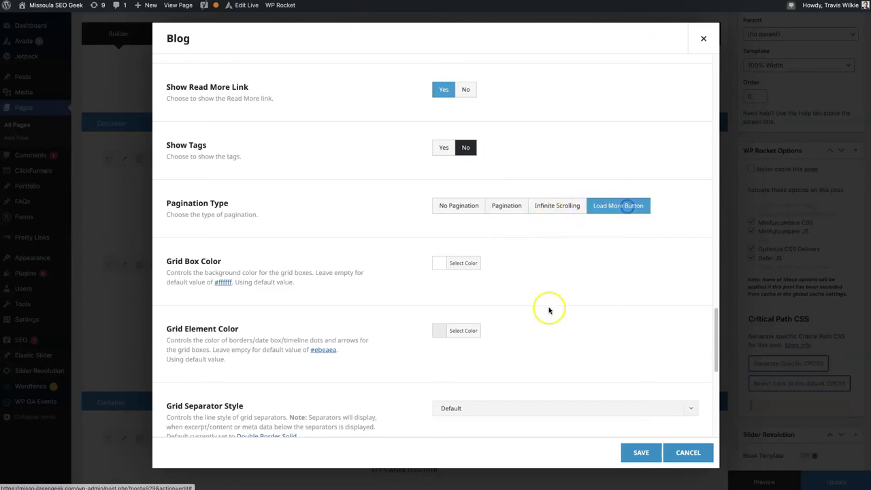
scroll(409, 258, "down", 3)
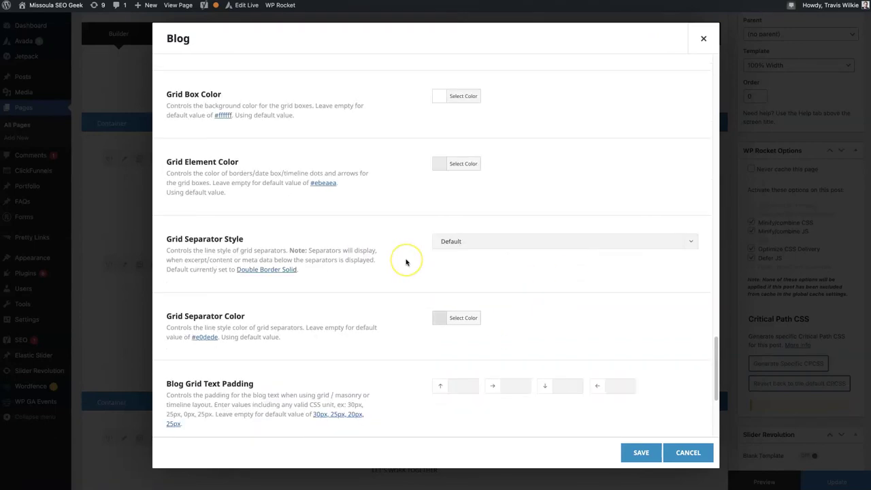
scroll(406, 262, "down", 1)
scroll(406, 262, "up", 3)
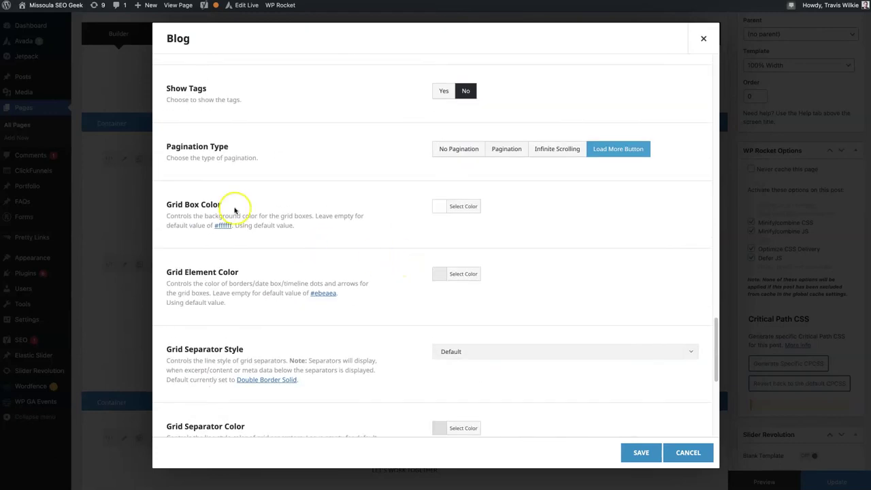
scroll(293, 334, "down", 4)
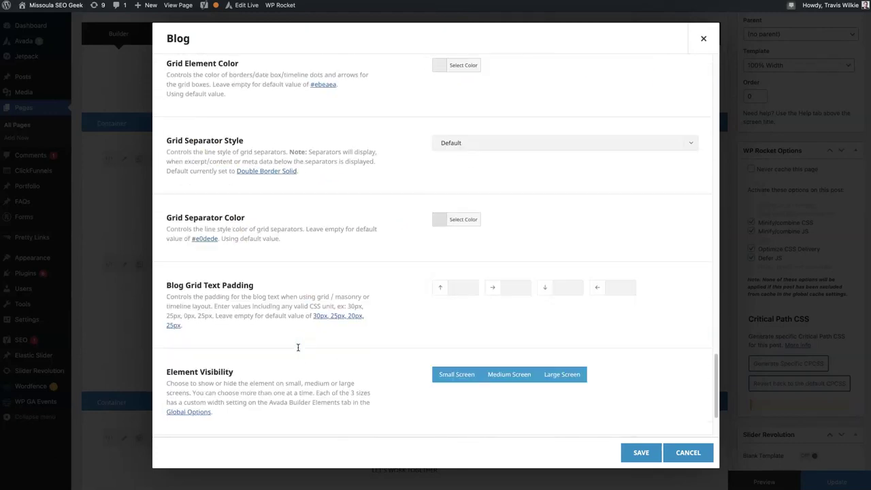
scroll(297, 347, "down", 2)
scroll(418, 333, "down", 1)
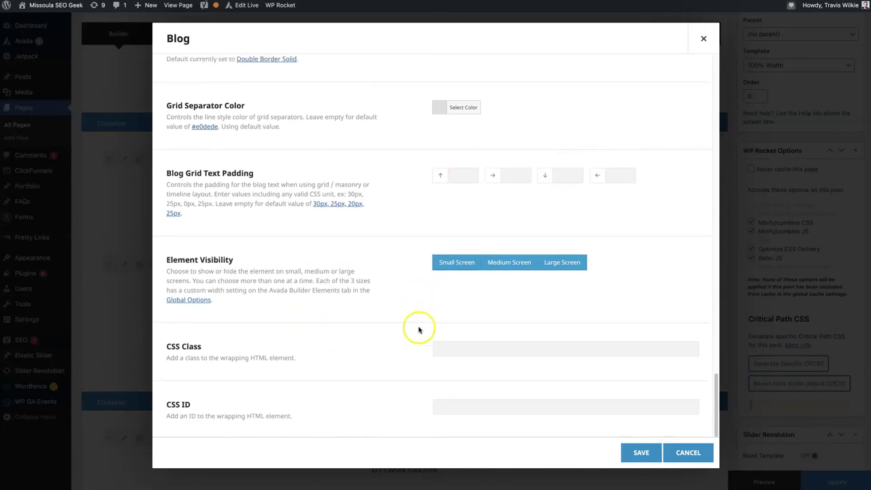
Step: Save the Blog settings and scroll the live preview of centered cards without dates or tags
left_click(641, 452)
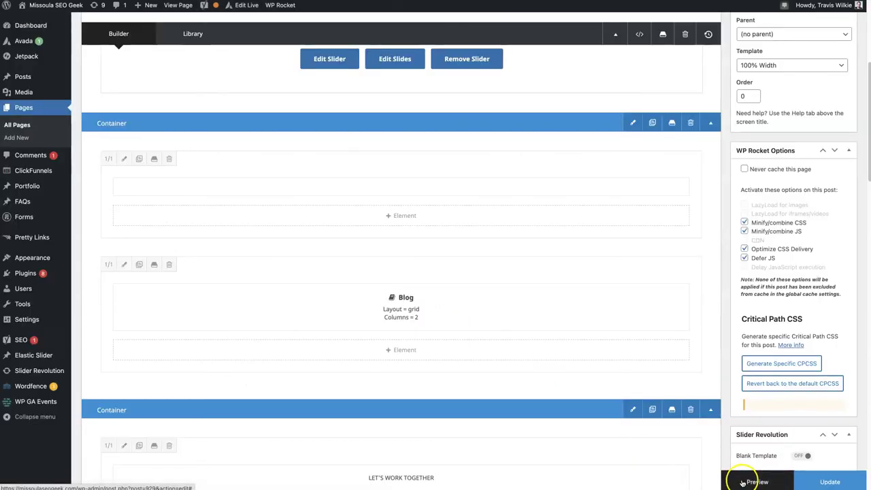
left_click(757, 481)
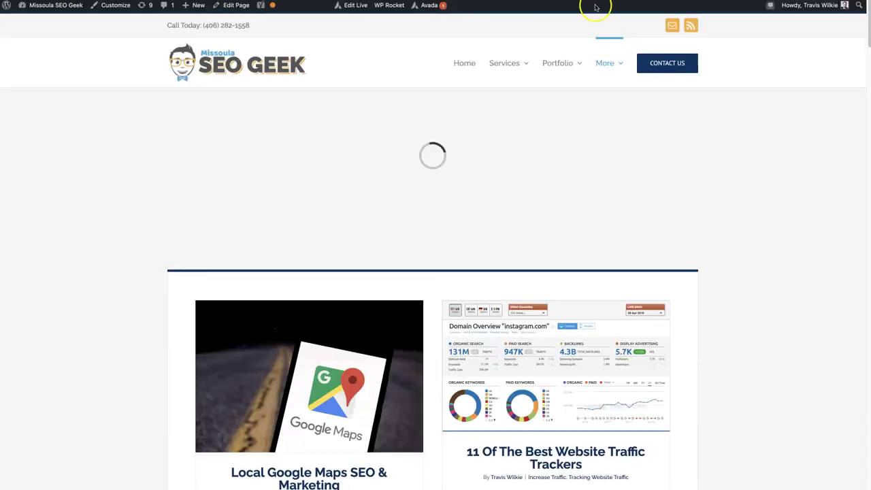
scroll(725, 181, "down", 4)
scroll(733, 187, "down", 1)
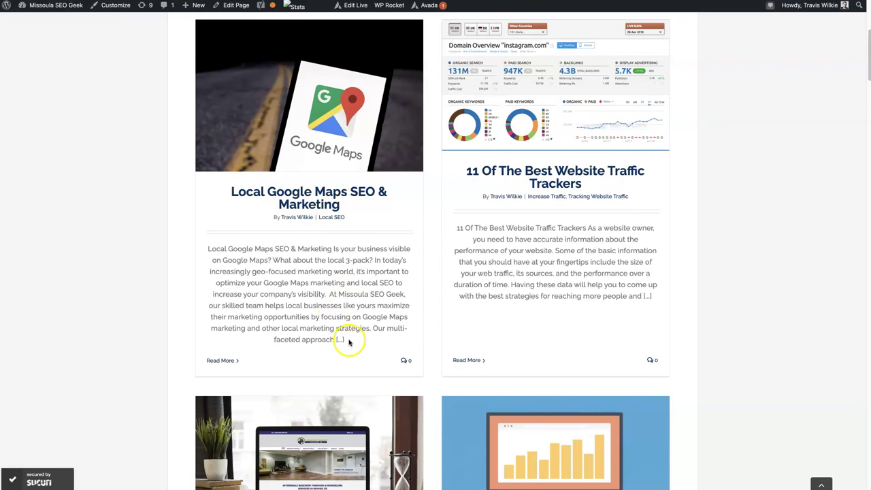
scroll(730, 259, "down", 4)
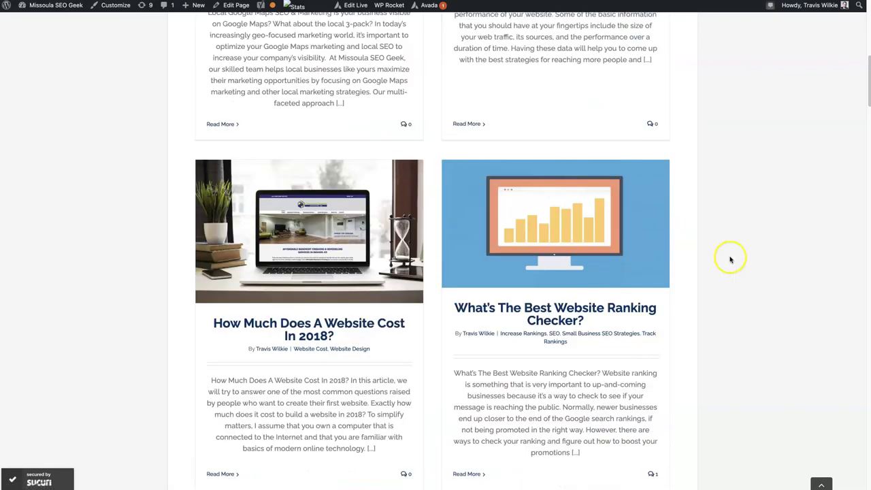
scroll(443, 176, "down", 5)
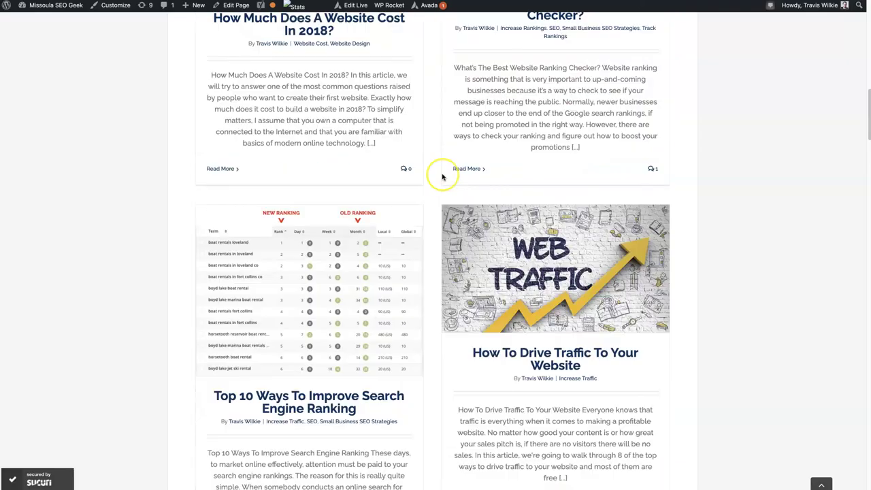
scroll(442, 177, "down", 6)
scroll(443, 177, "up", 2)
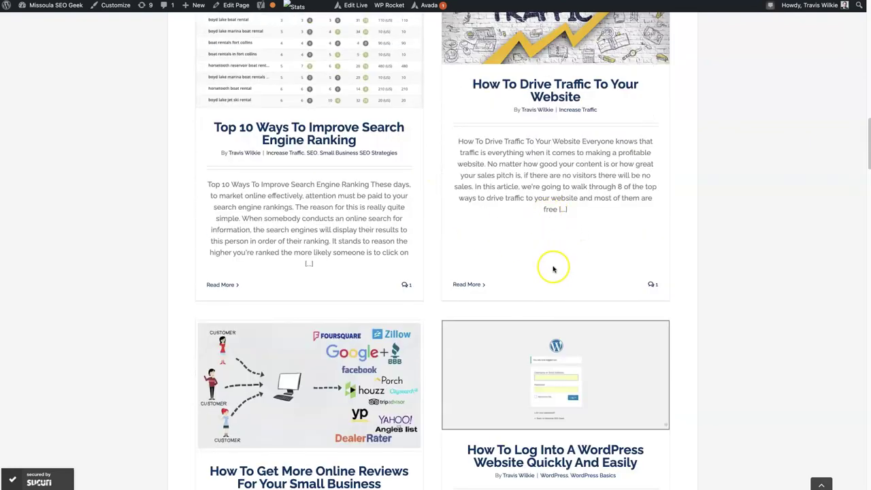
scroll(749, 247, "down", 5)
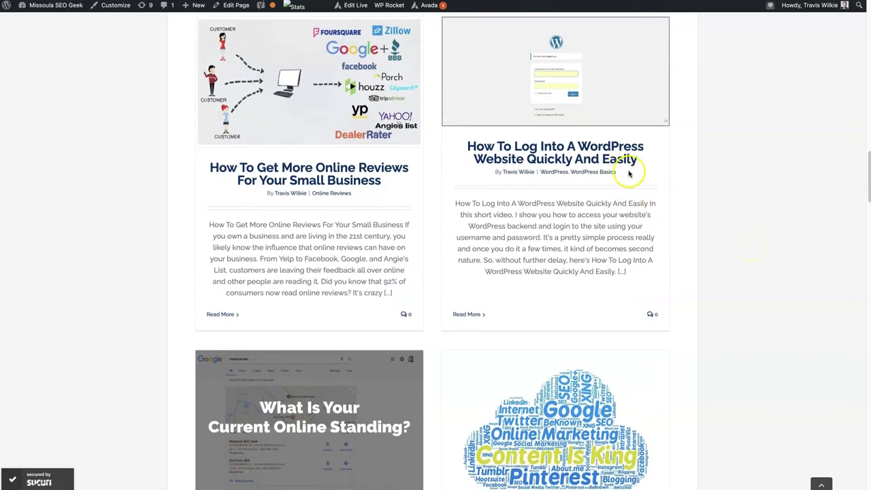
scroll(772, 307, "down", 20)
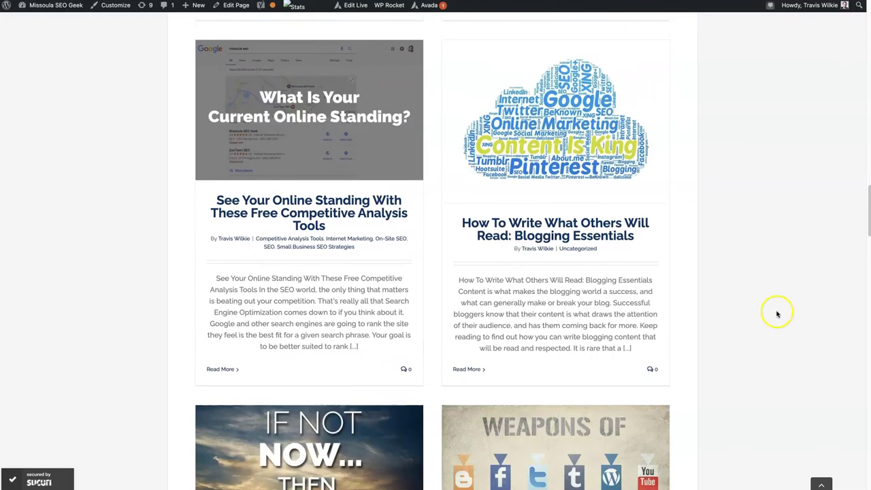
scroll(770, 305, "up", 20)
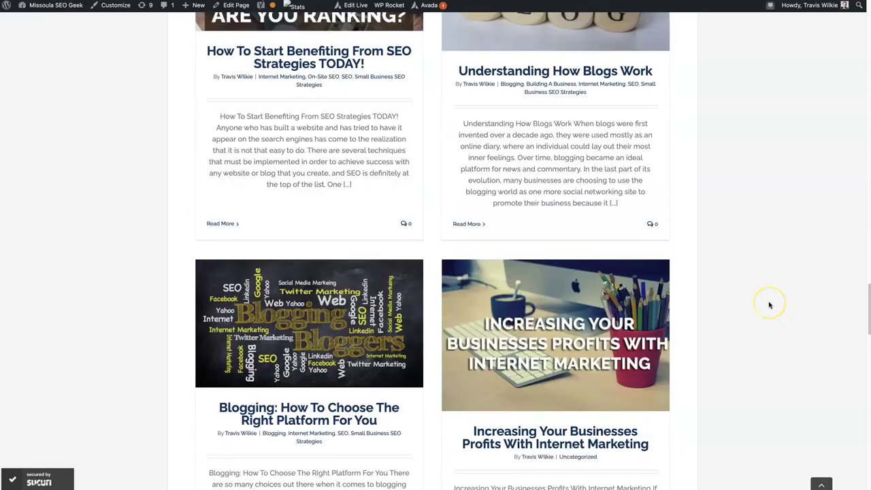
scroll(769, 305, "down", 3)
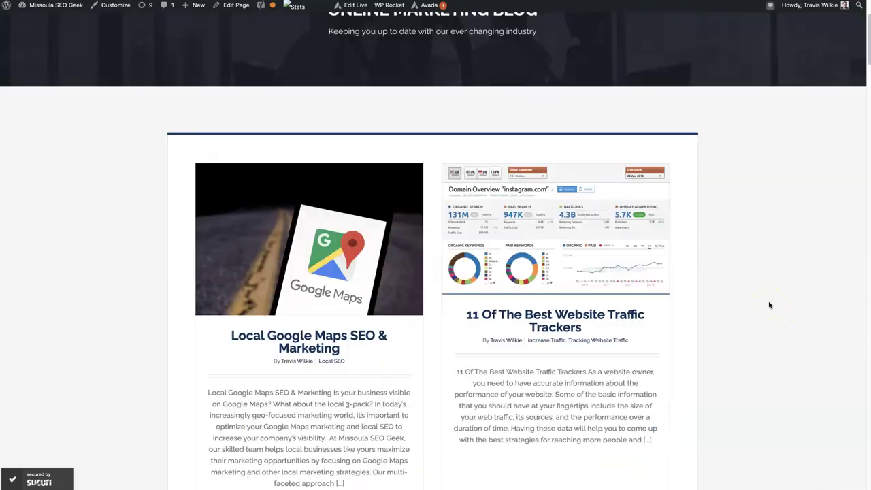
scroll(770, 305, "up", 3)
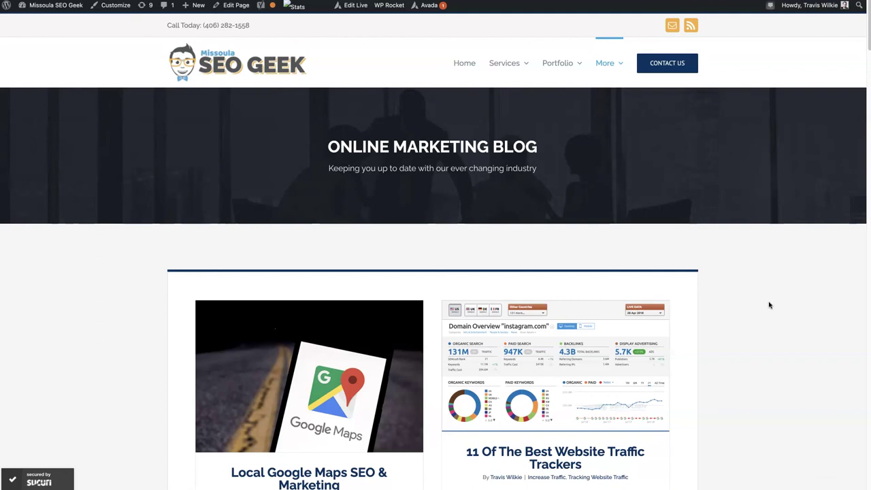